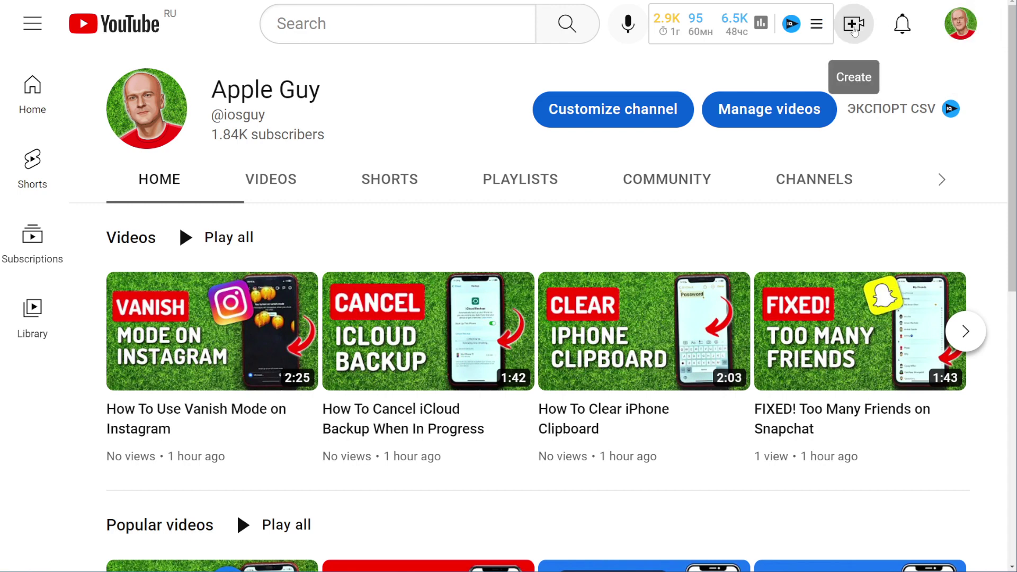
Start a new video upload and drop IMG_6707 from the Downloads folder onto the upload dialog.
left_click(854, 26)
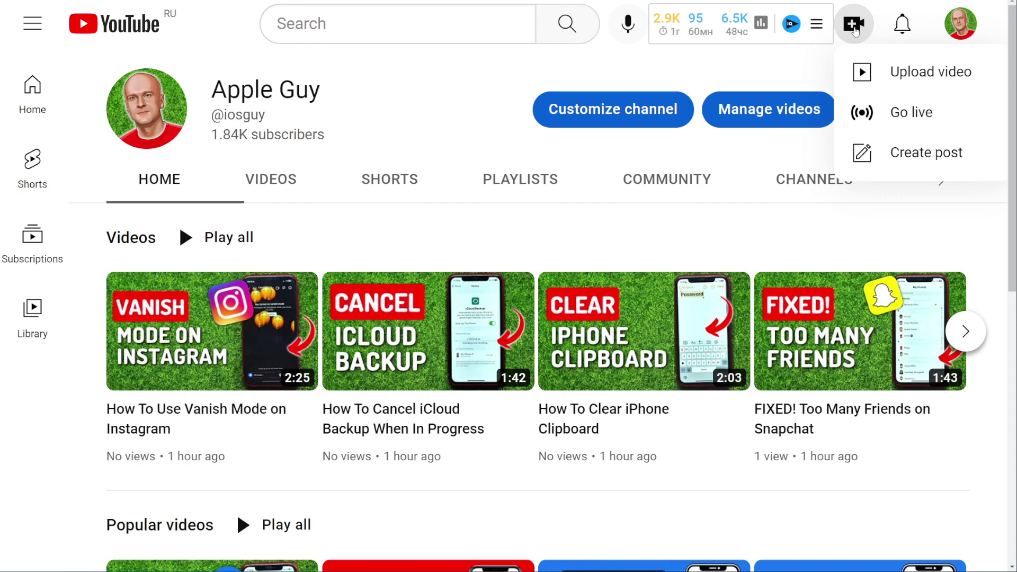
left_click(929, 71)
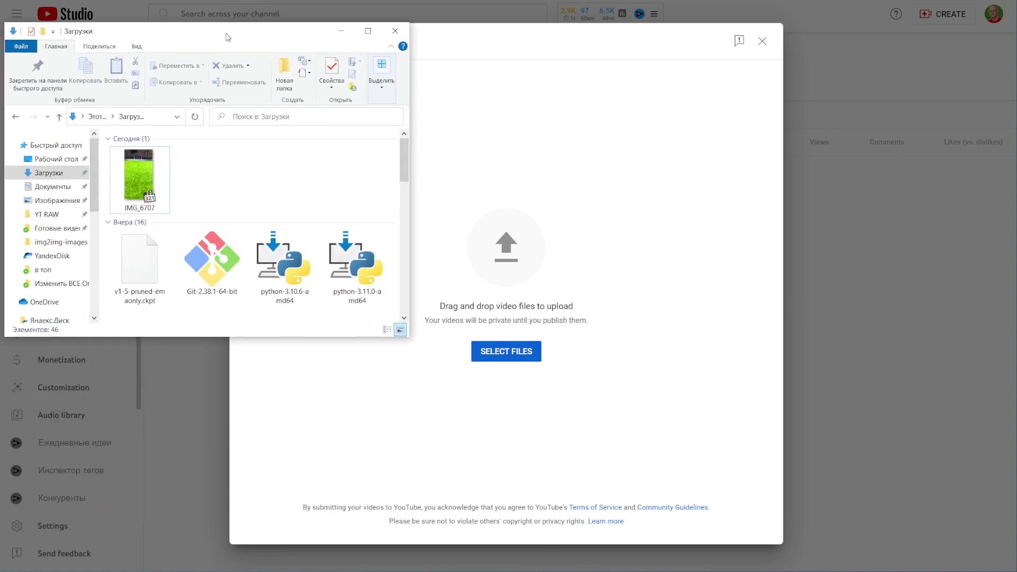
left_click_drag(227, 32, 256, 30)
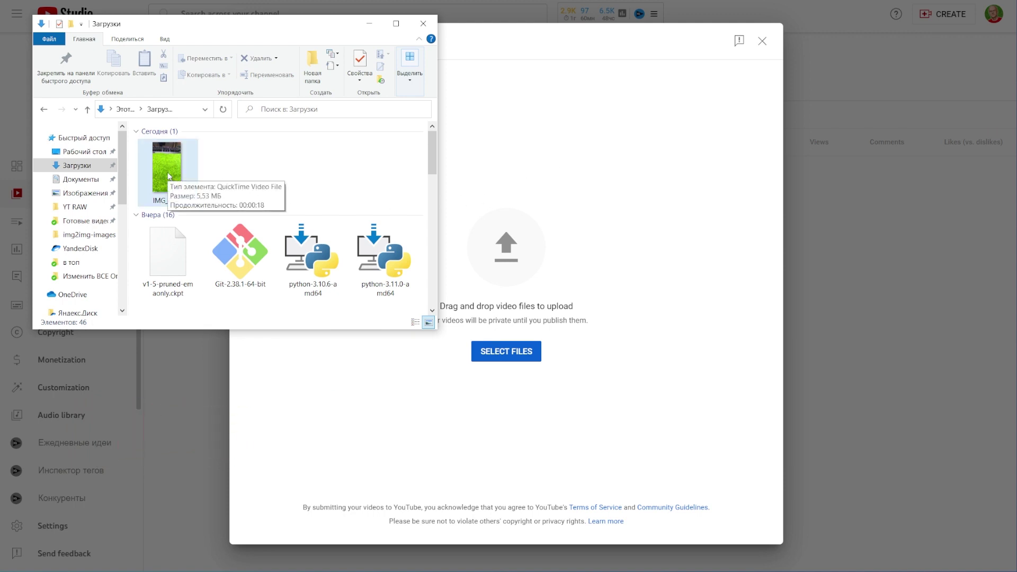
left_click_drag(168, 175, 536, 183)
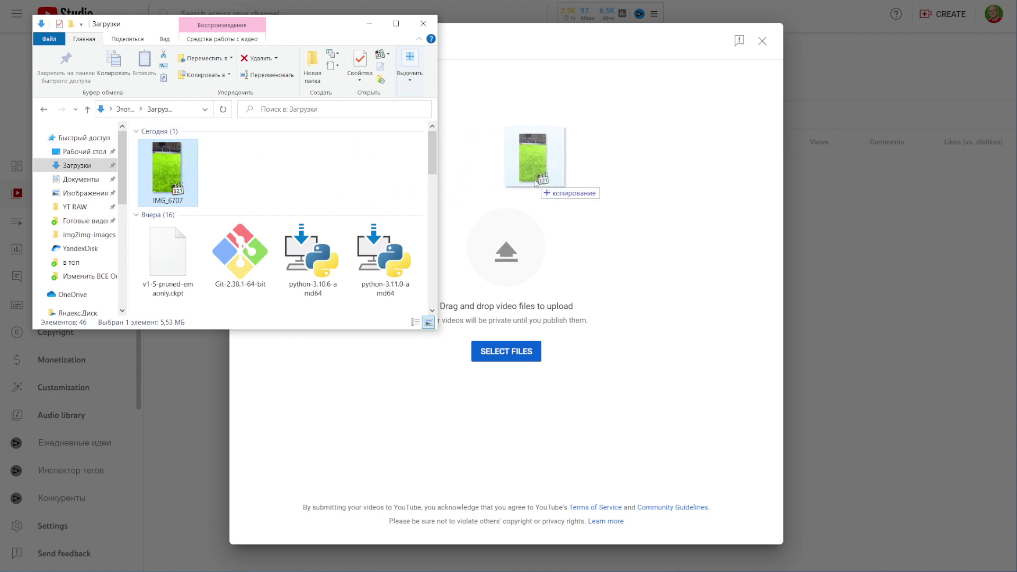
left_click_drag(535, 184, 537, 184)
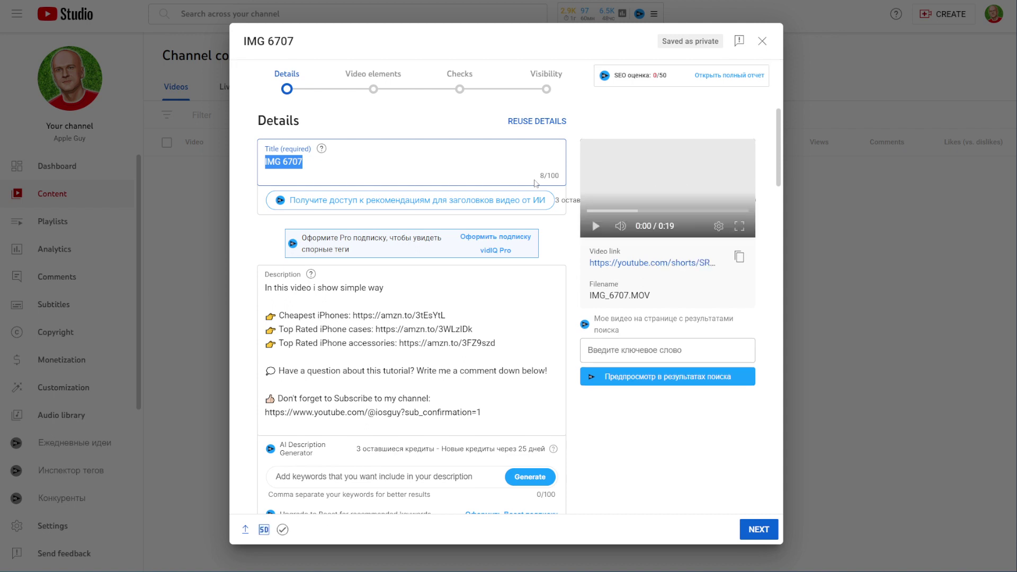
Replace the default title IMG 6707 with 'Test title #shorts' and select the template description.
left_click(350, 167)
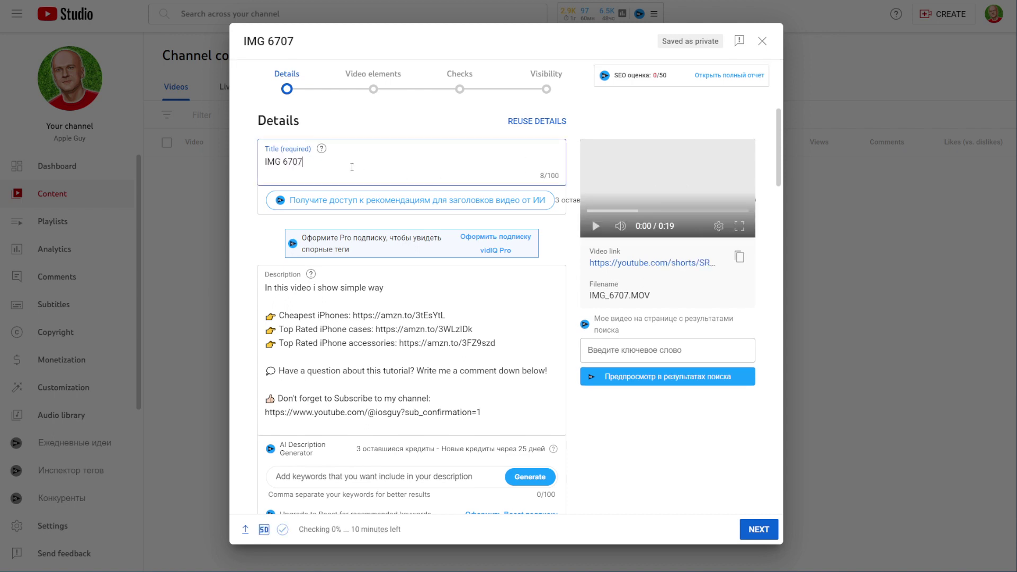
left_click_drag(351, 167, 261, 170)
key("BackSpace")
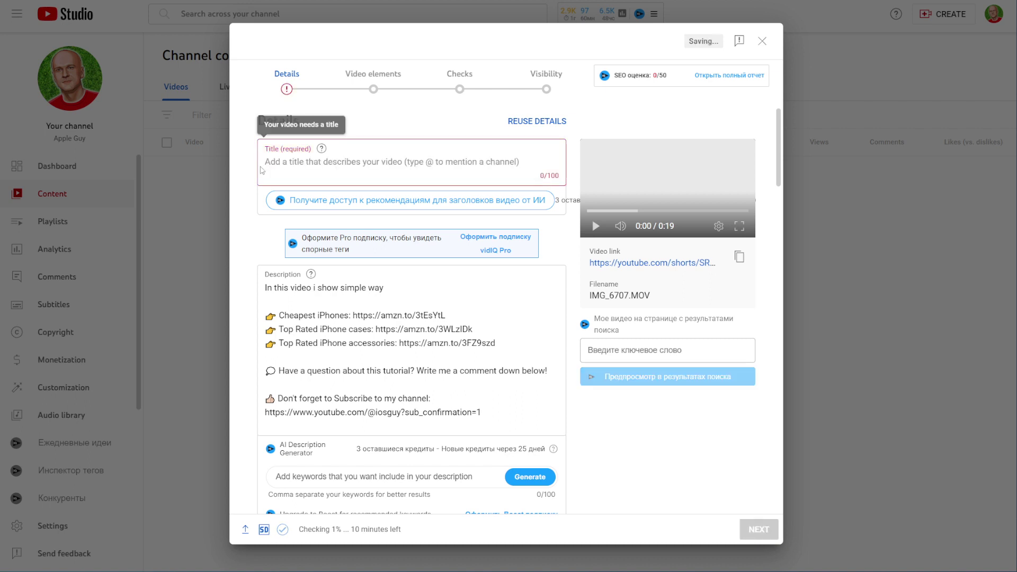
type("Test t")
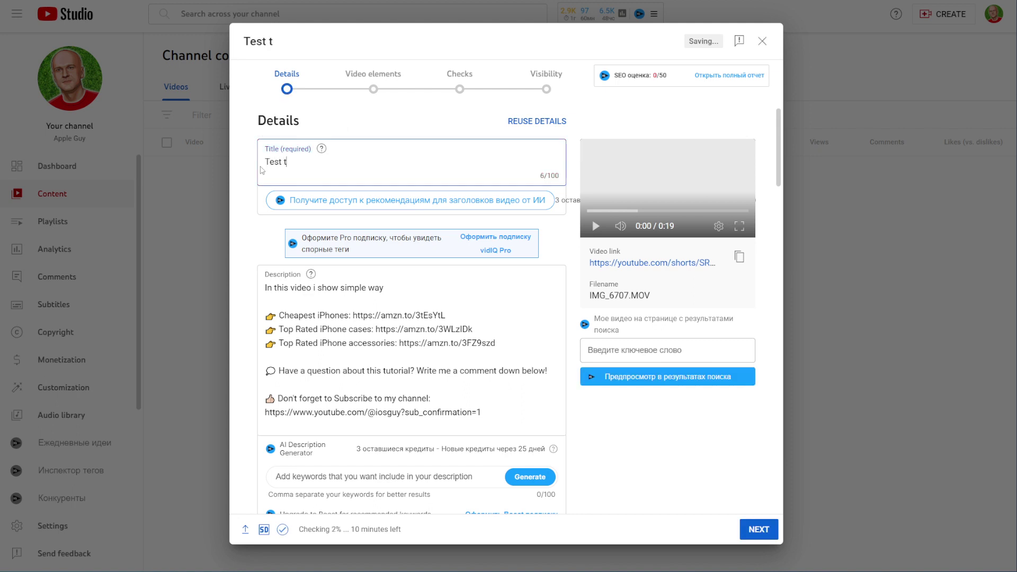
type("itle")
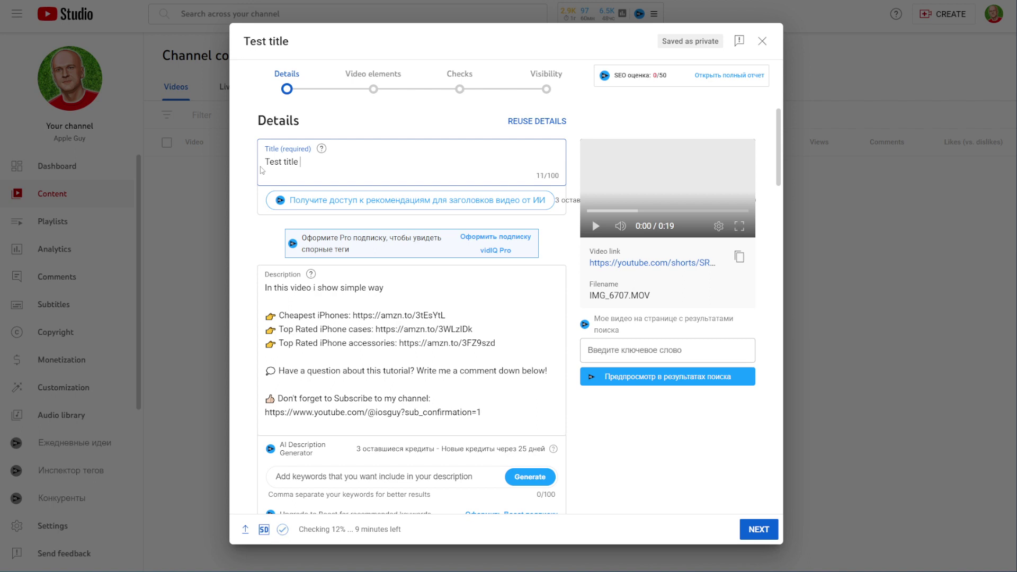
type("#")
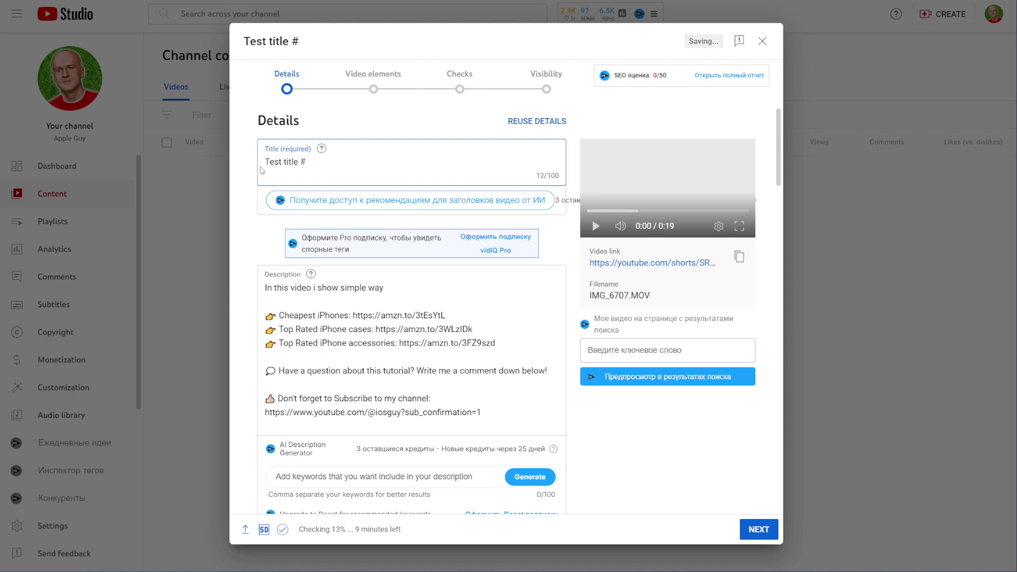
type("sh")
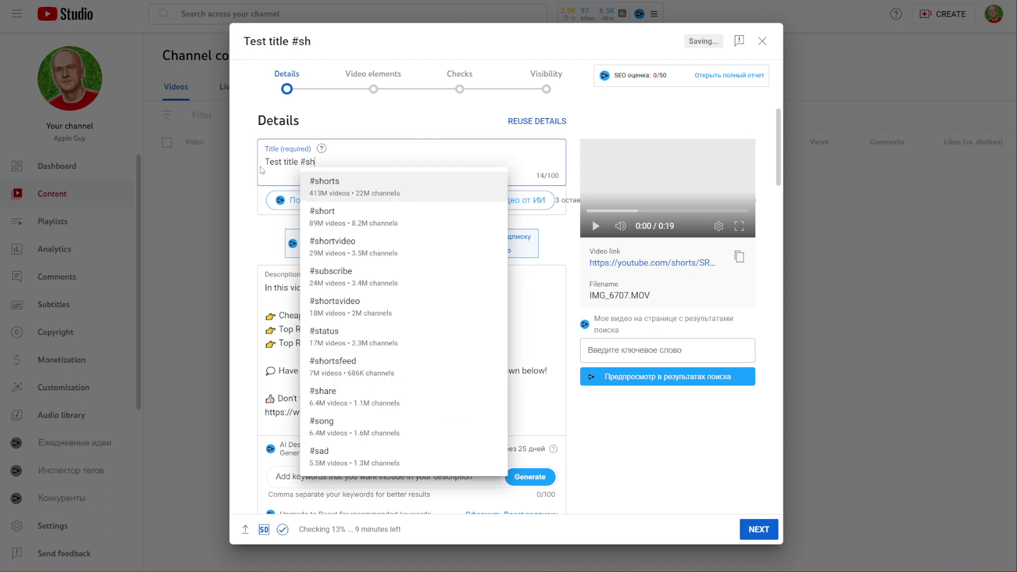
type("orts")
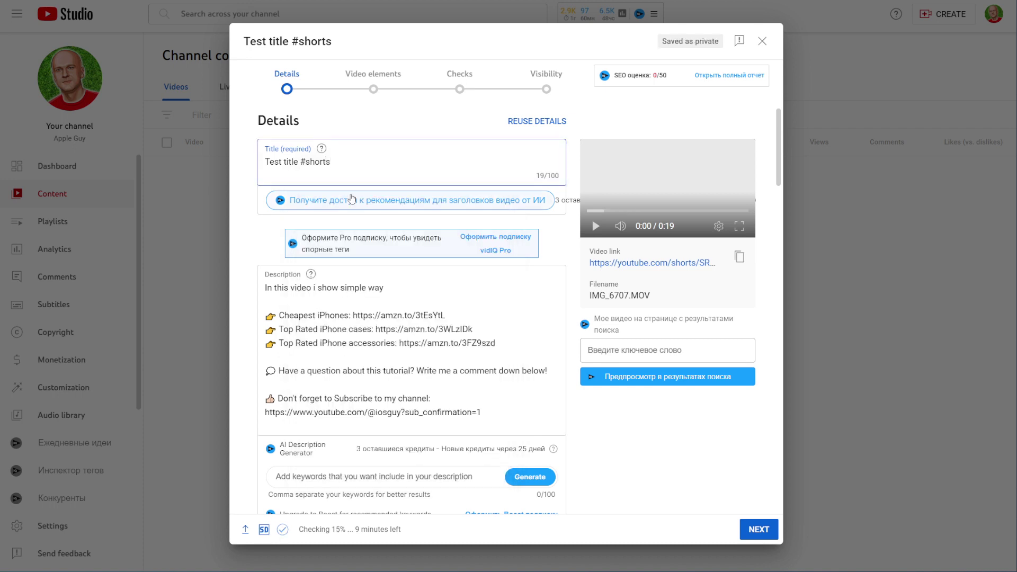
left_click_drag(507, 401, 252, 289)
Delete the template description and enter 'Test description' in its place.
key("BackSpace")
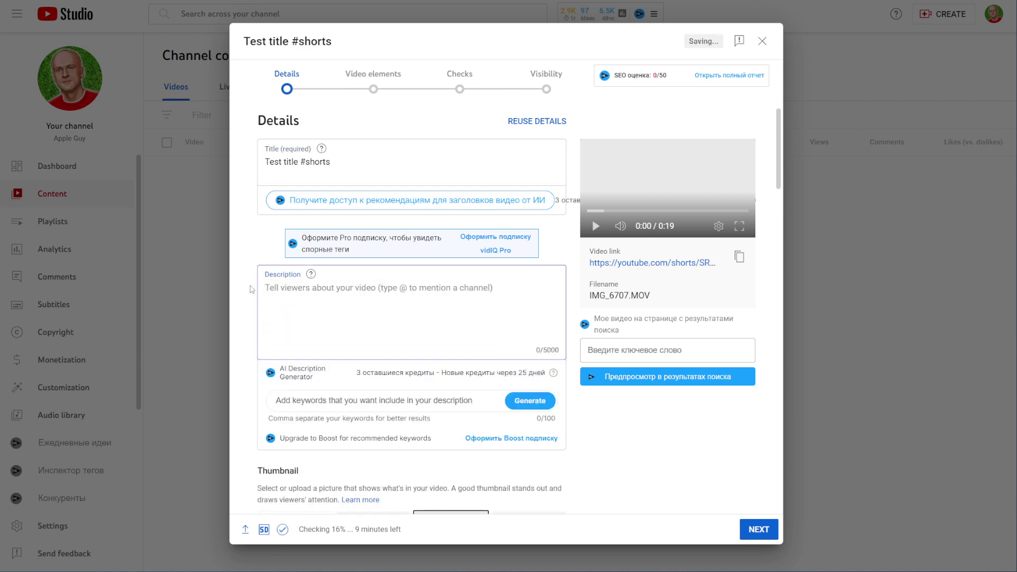
type("Test de")
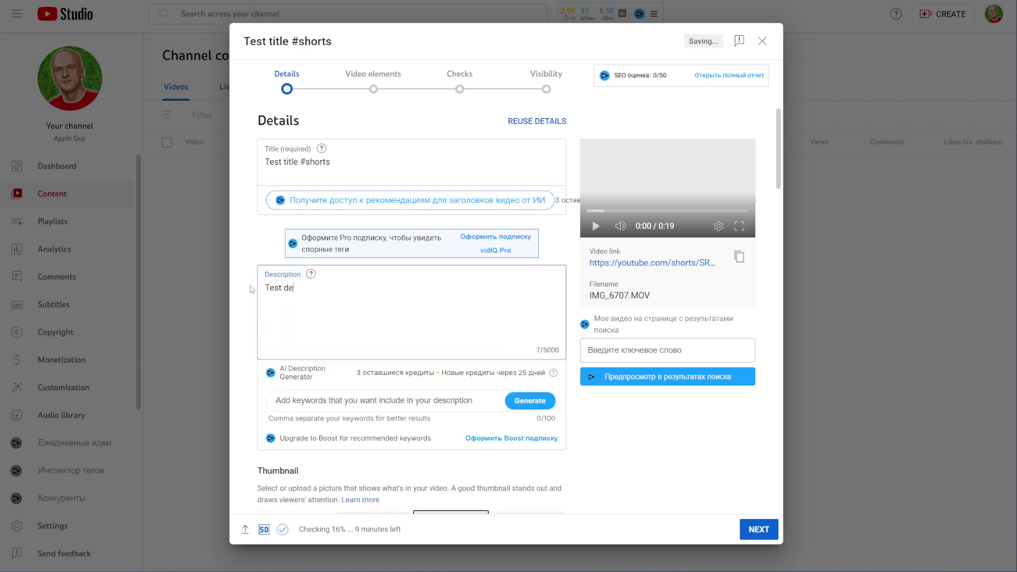
type("scription")
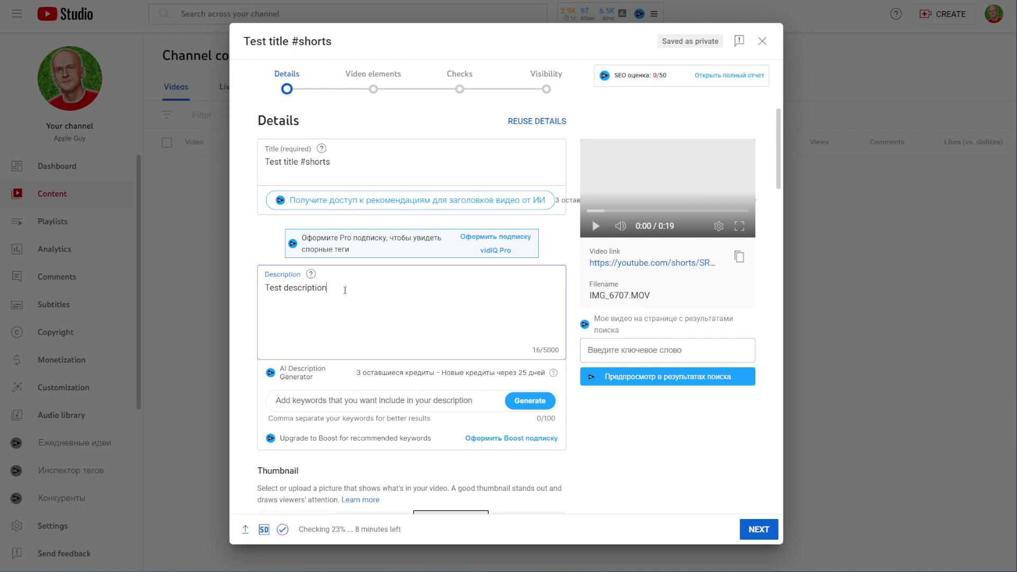
scroll(395, 323, "down", 4)
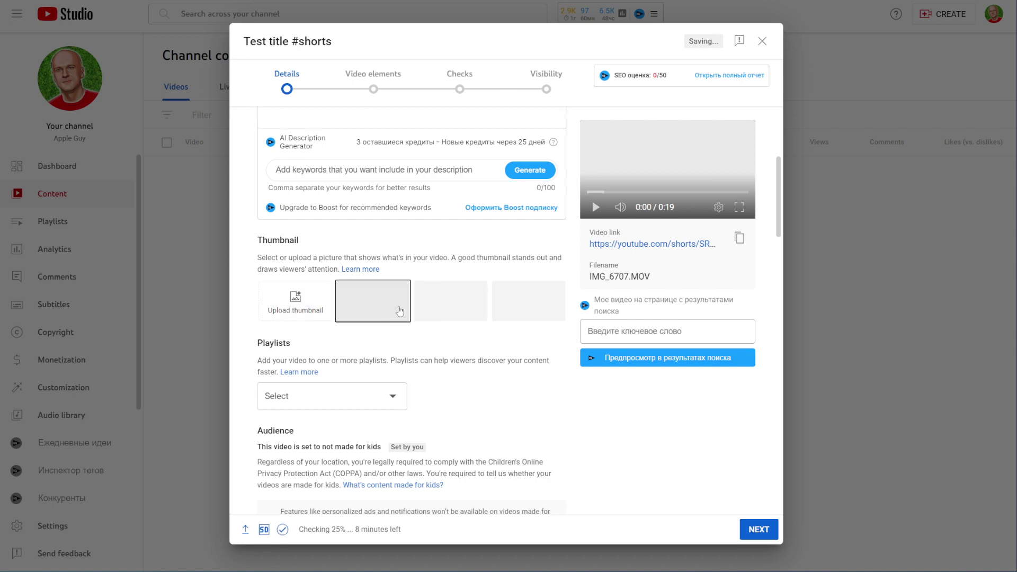
Choose the second auto-generated thumbnail for the Short.
left_click(524, 317)
left_click(464, 308)
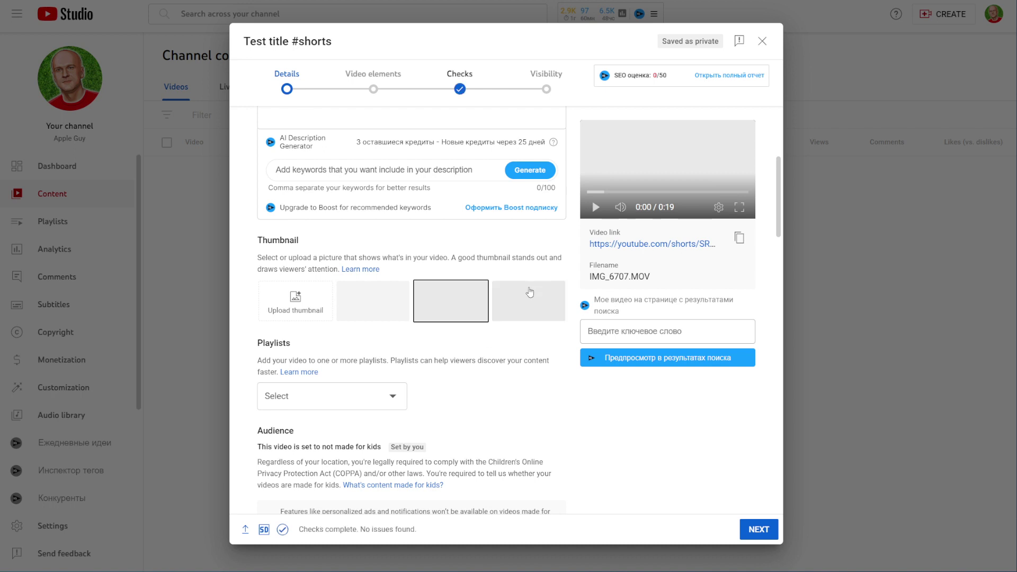
left_click(530, 296)
left_click(392, 303)
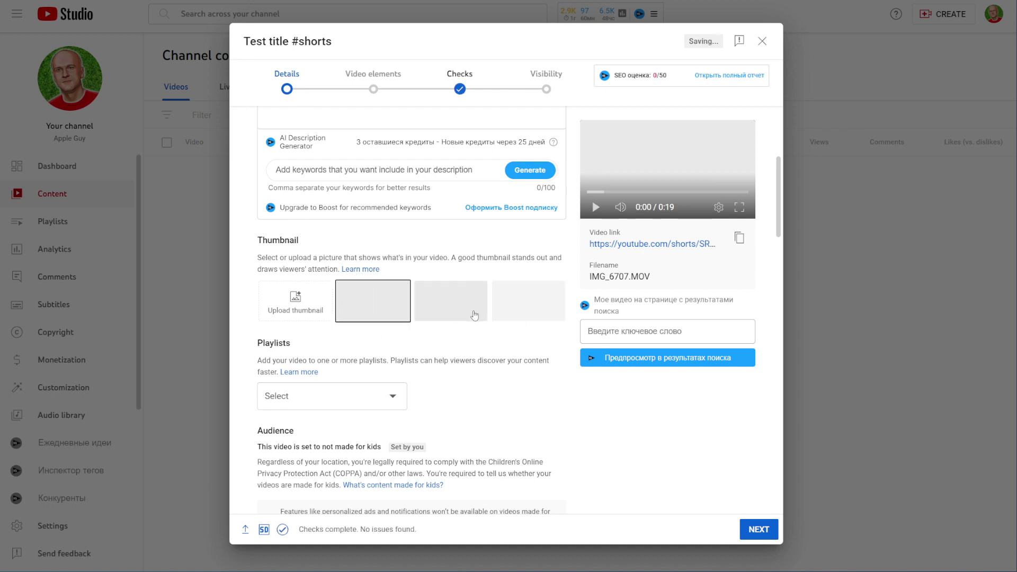
scroll(439, 381, "down", 4)
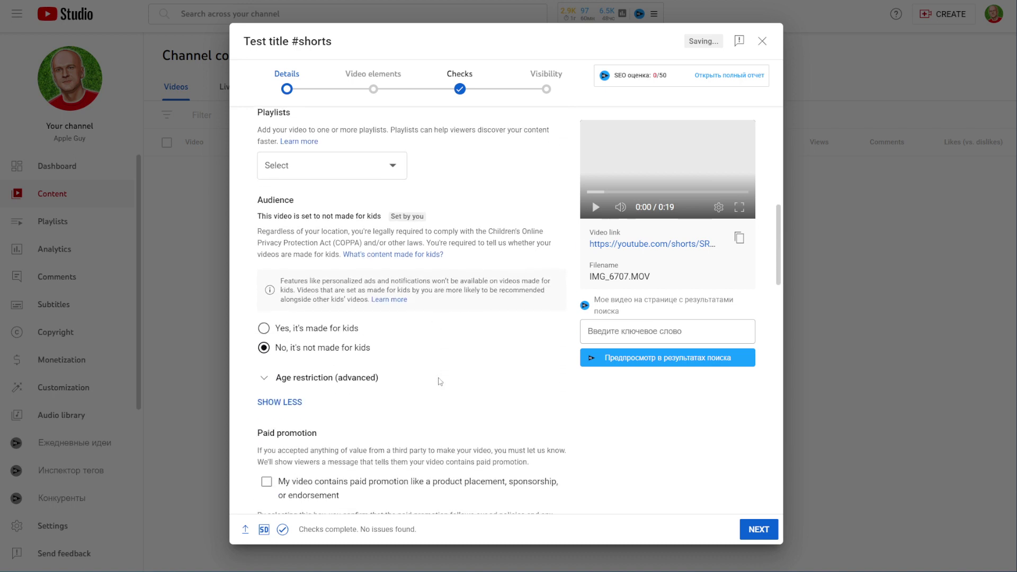
scroll(440, 381, "up", 1)
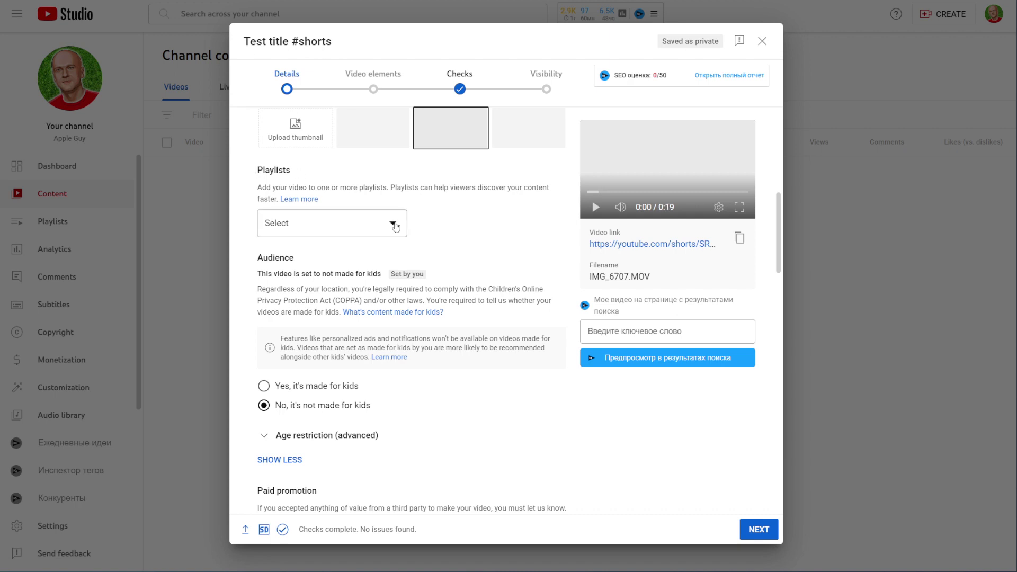
Tick the iPhone and Whatsapp playlists and confirm the selection.
left_click(392, 228)
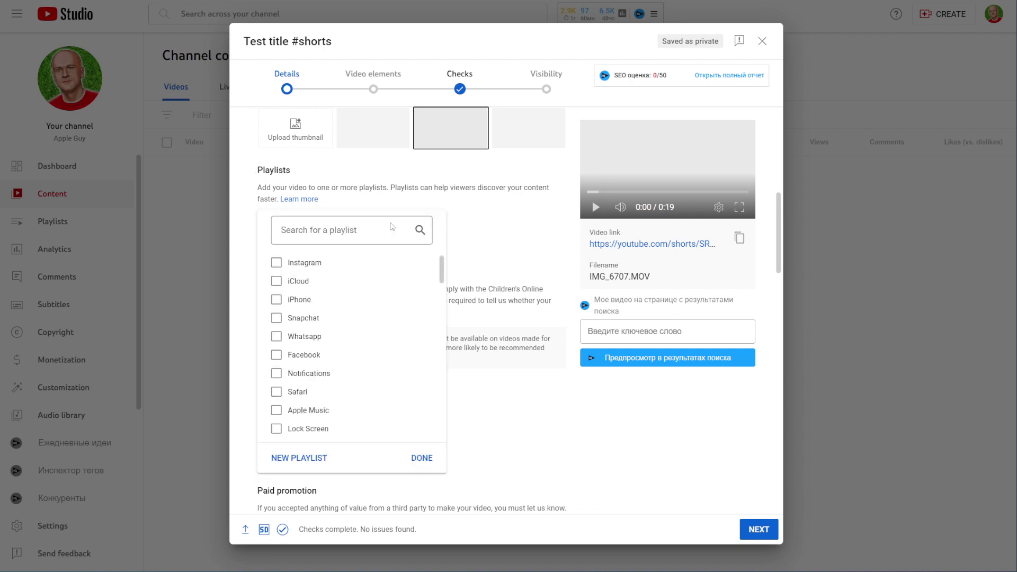
left_click(276, 299)
left_click(276, 338)
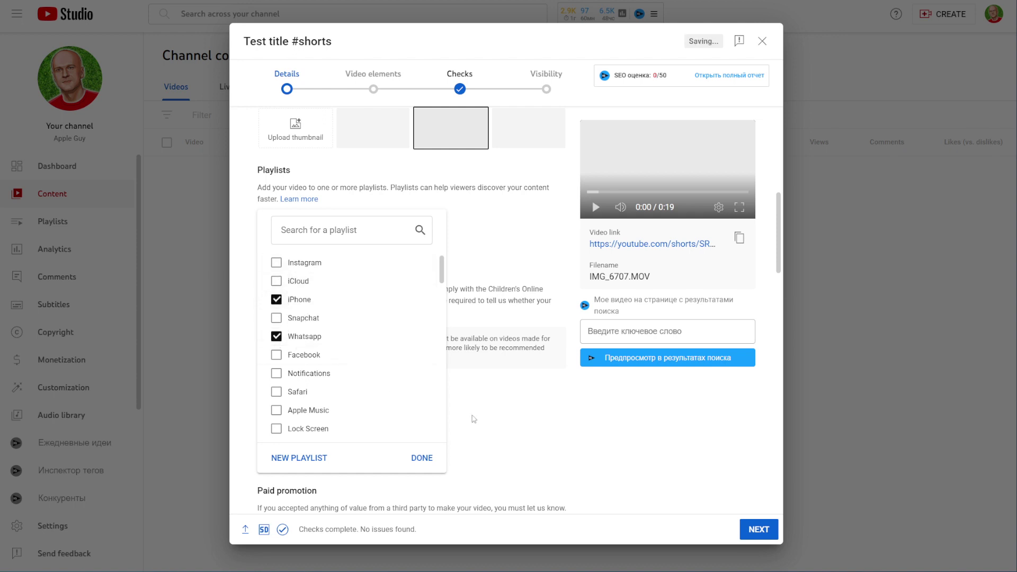
left_click(422, 459)
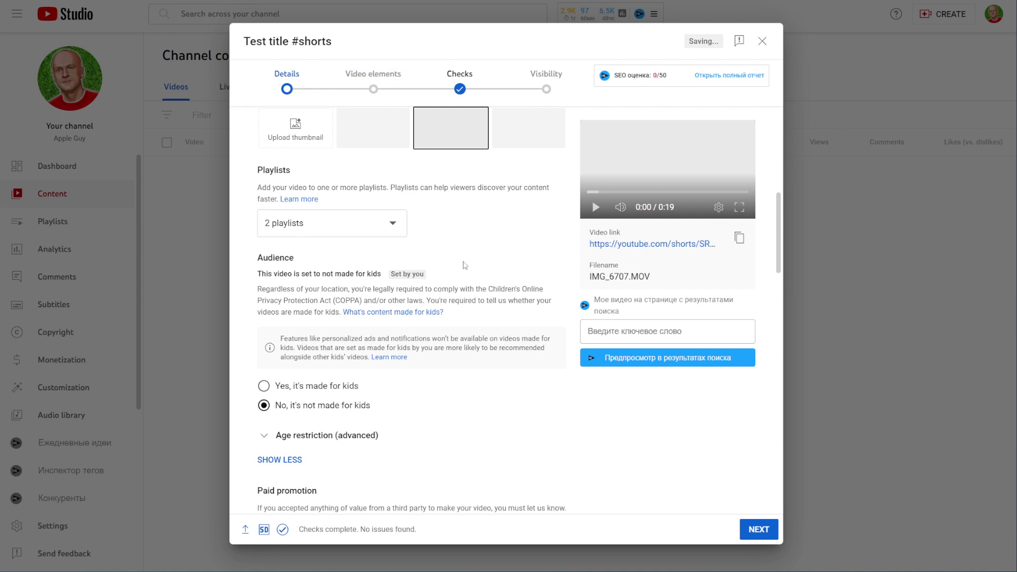
Tag the Short with 'test tag', 'cats' and 'funny cats', then continue to Video elements.
scroll(453, 333, "down", 8)
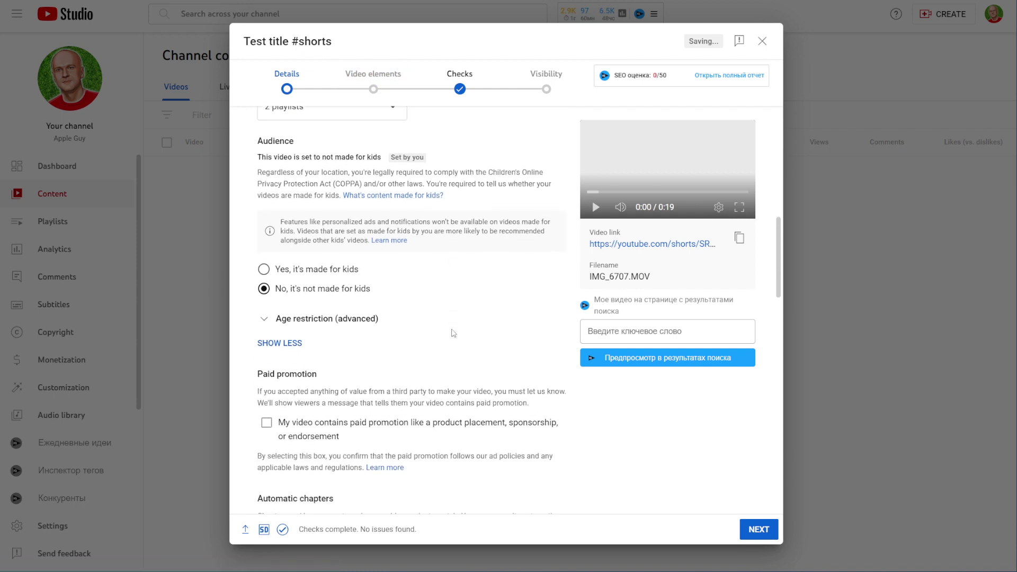
scroll(453, 333, "down", 2)
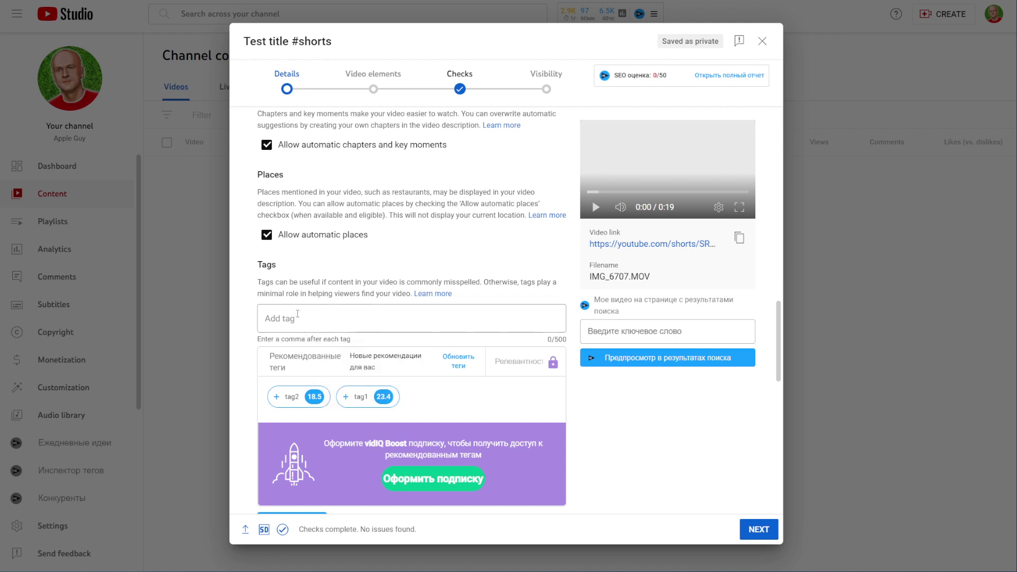
left_click(297, 316)
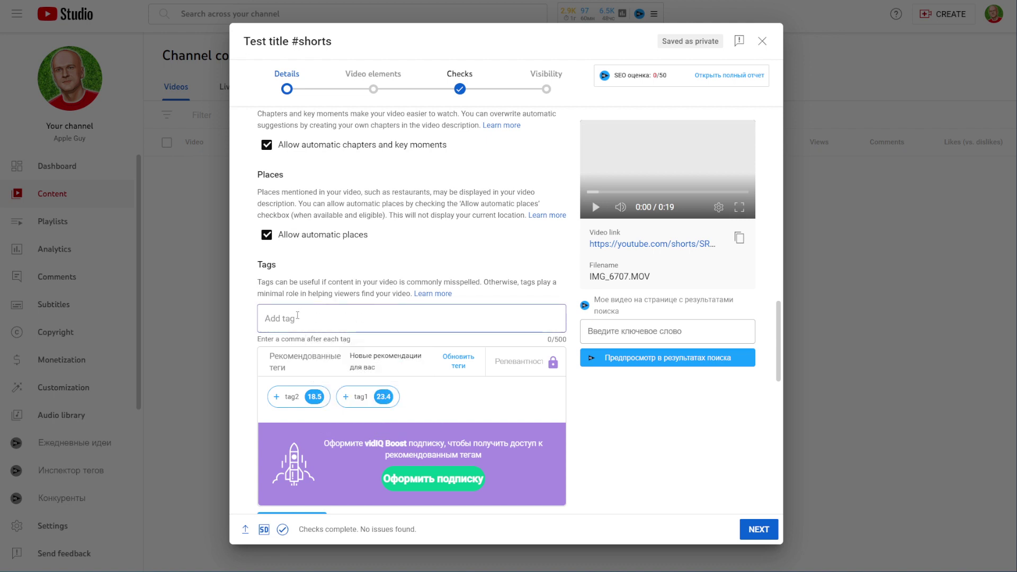
type("test tag")
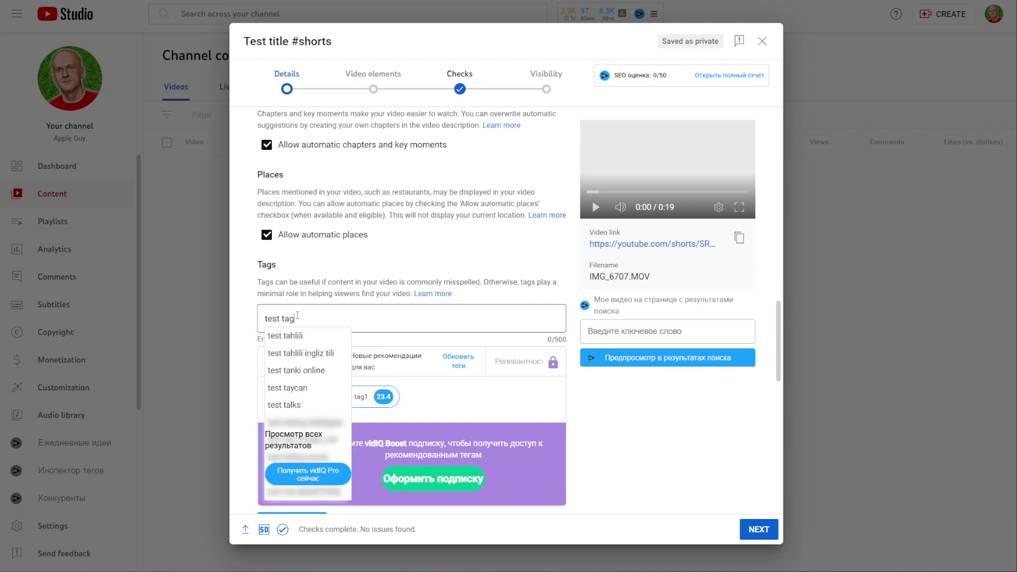
key("Return")
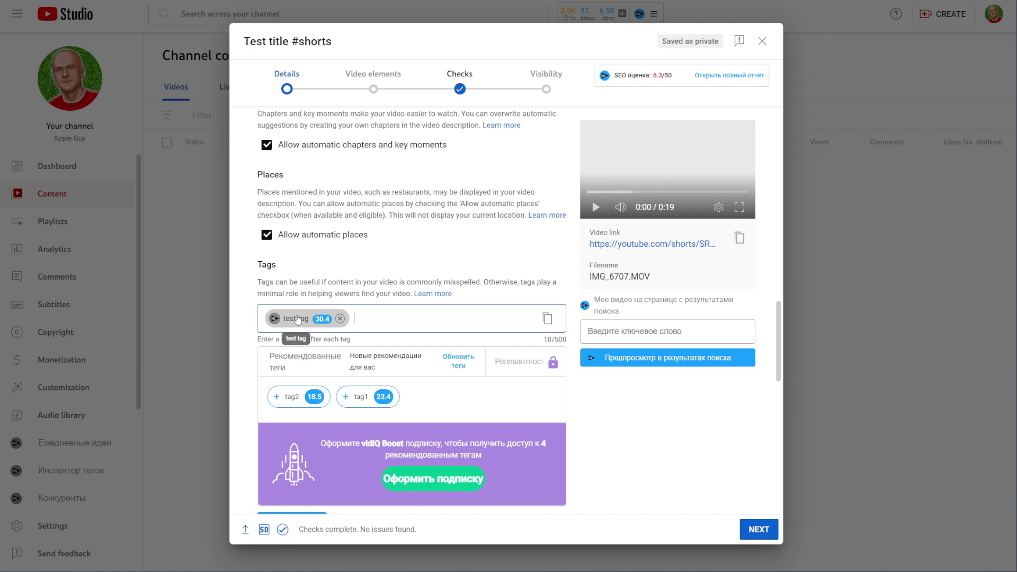
type("cats")
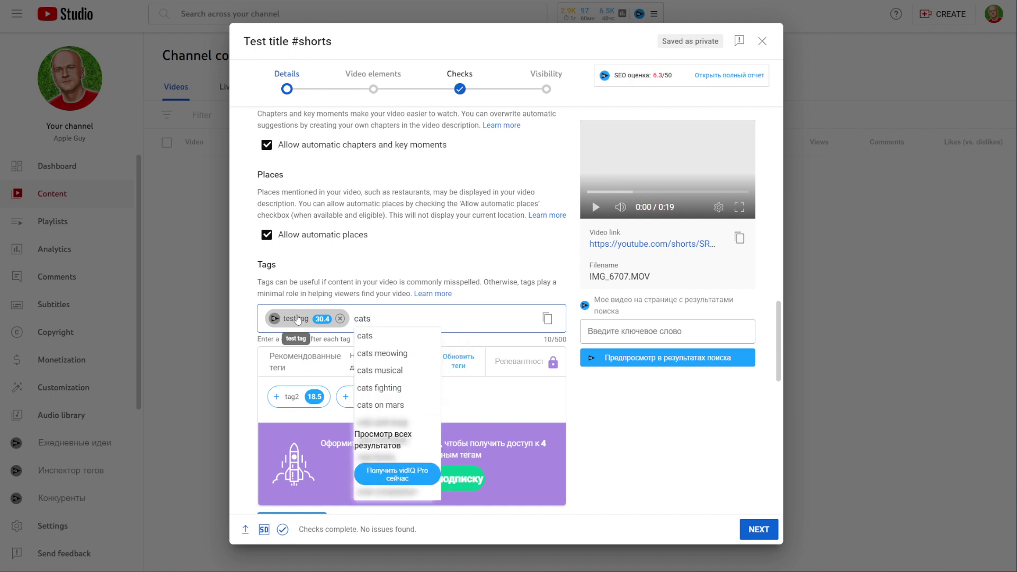
key("Return")
type("funny")
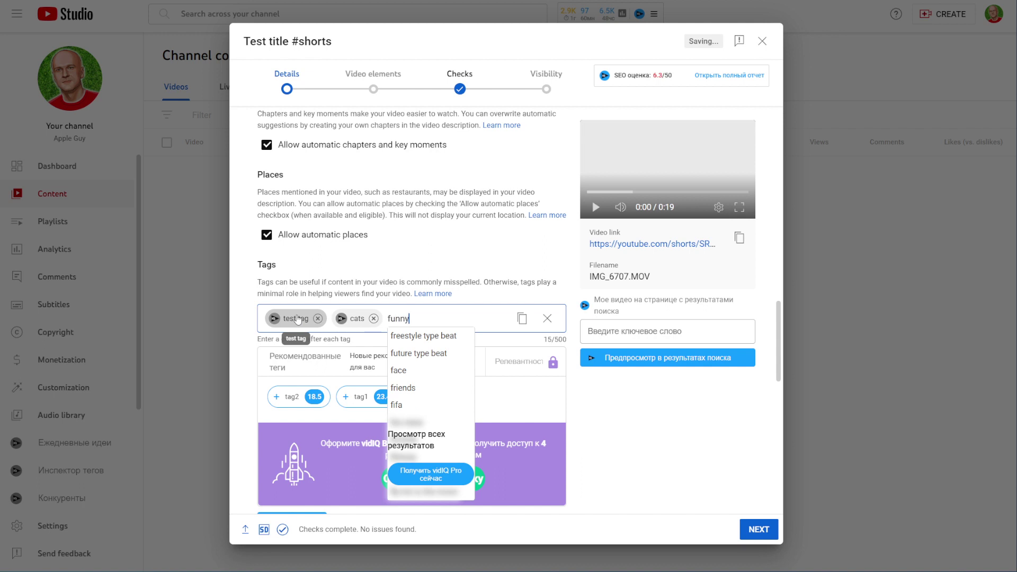
type(" cats")
key("Return")
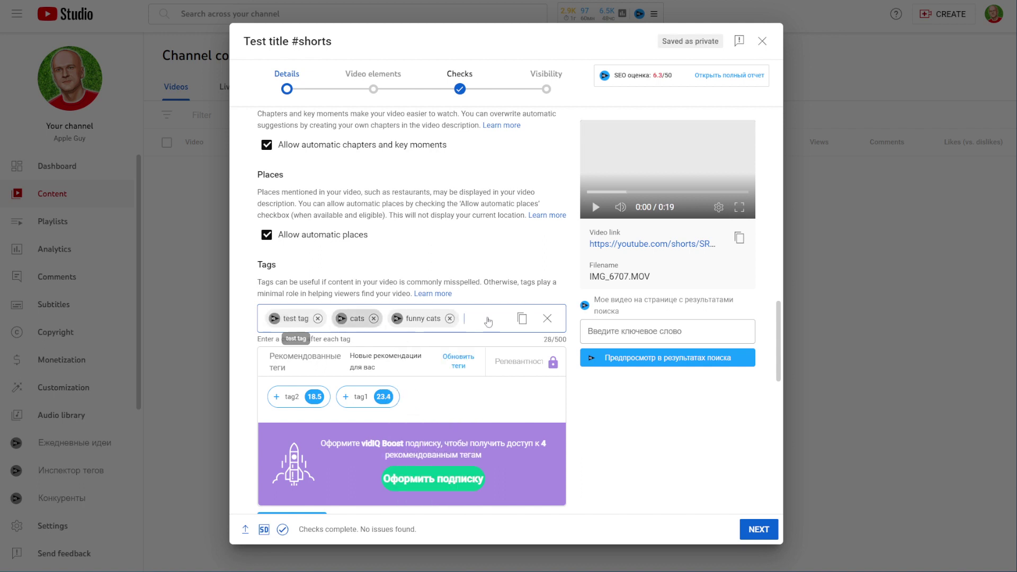
left_click(758, 531)
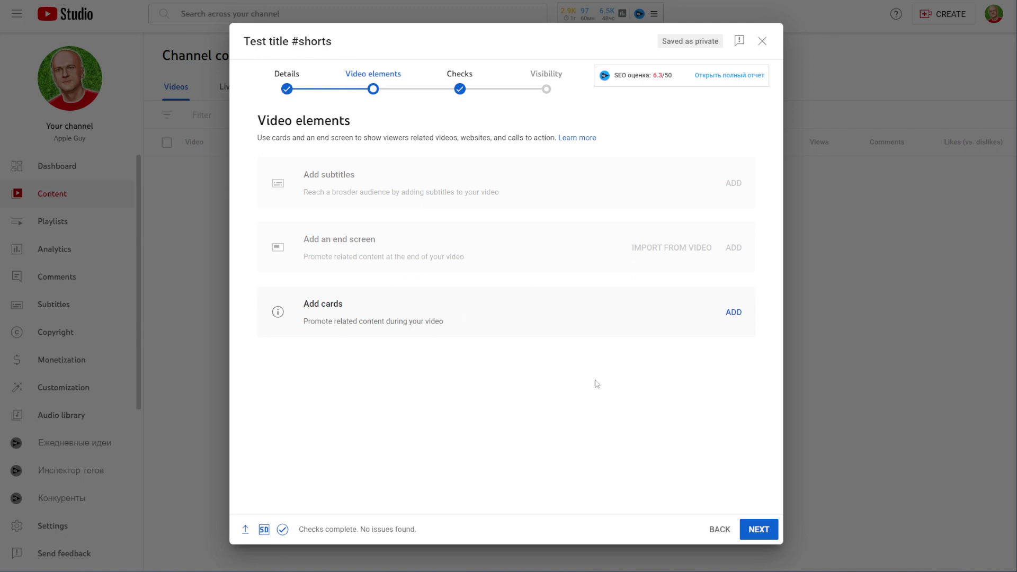
Move past Video elements to the Checks step, which reports no copyright issues.
left_click(759, 536)
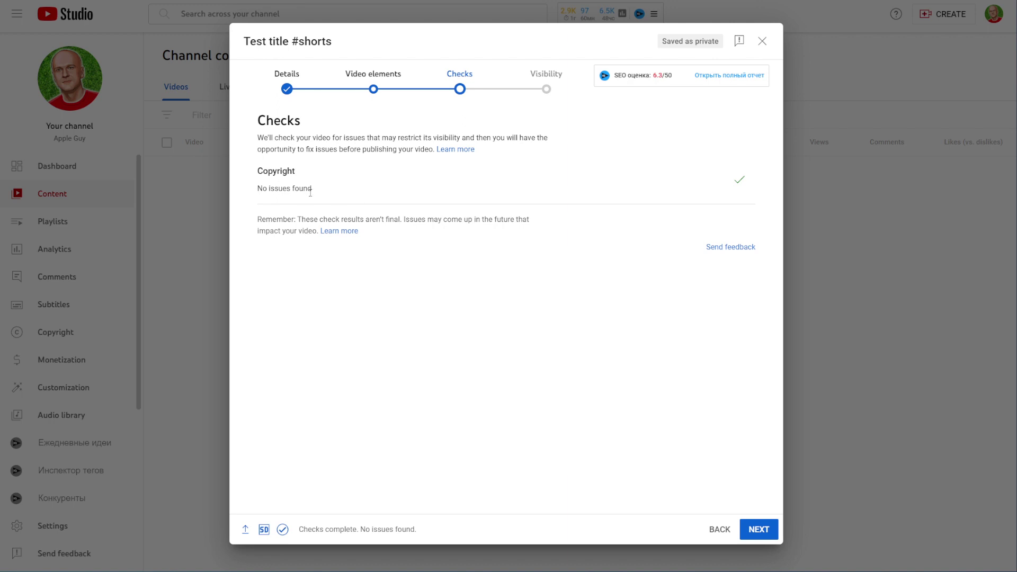
Set visibility to Unlisted, briefly try a Dec 21, 2022 12:45 PM schedule, then save unlisted.
left_click(757, 529)
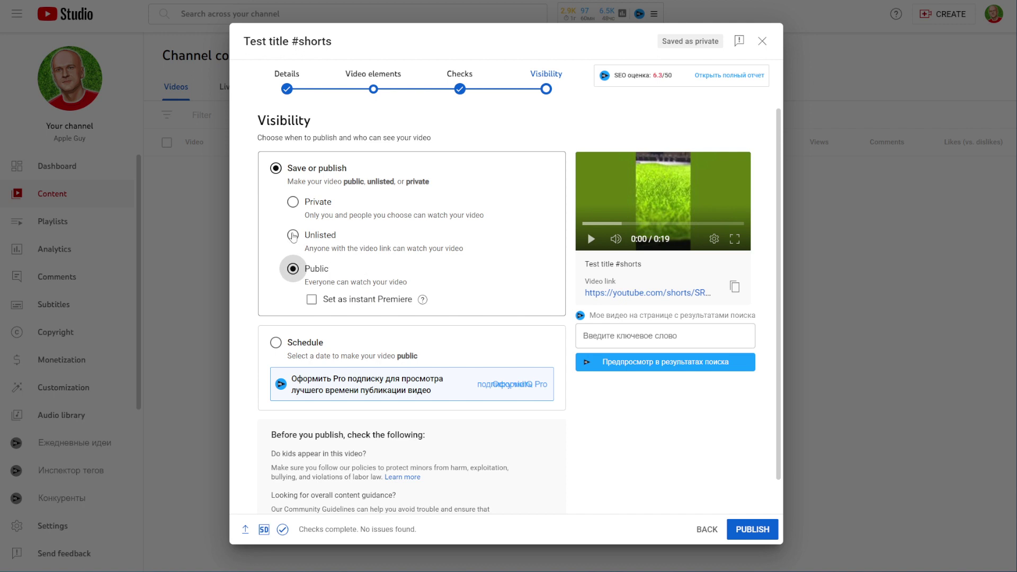
left_click(293, 235)
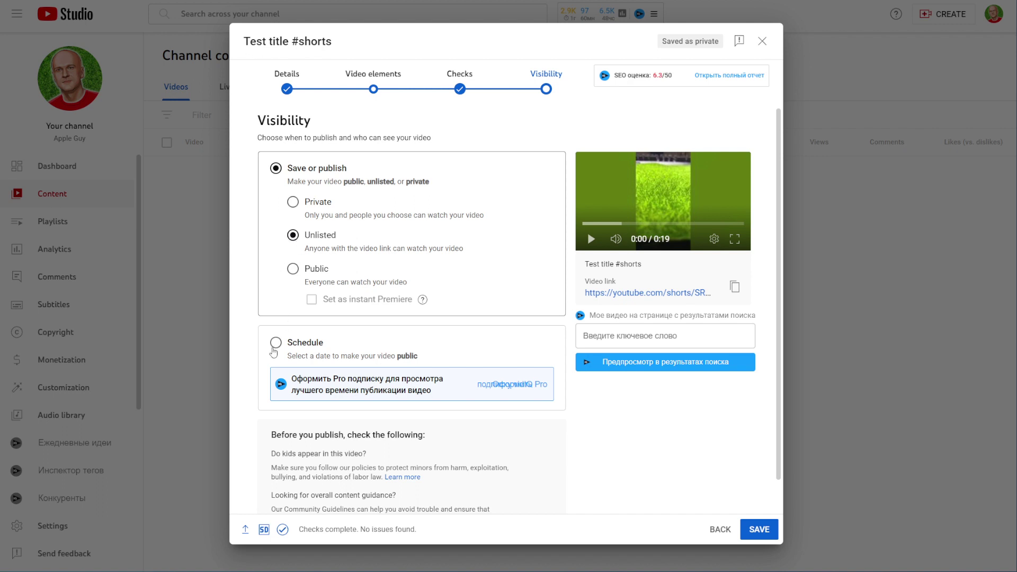
left_click(274, 347)
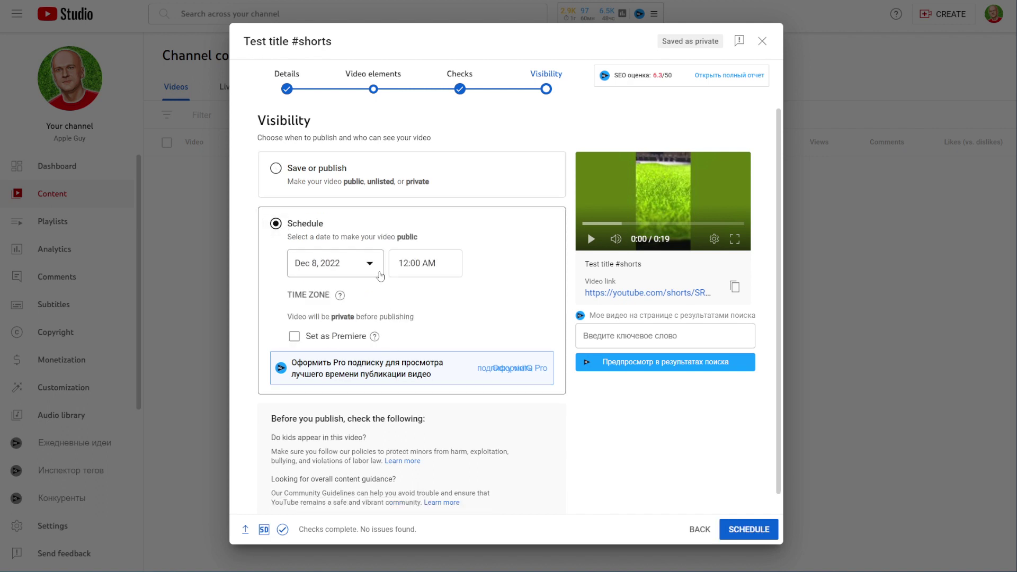
left_click(377, 270)
left_click(364, 369)
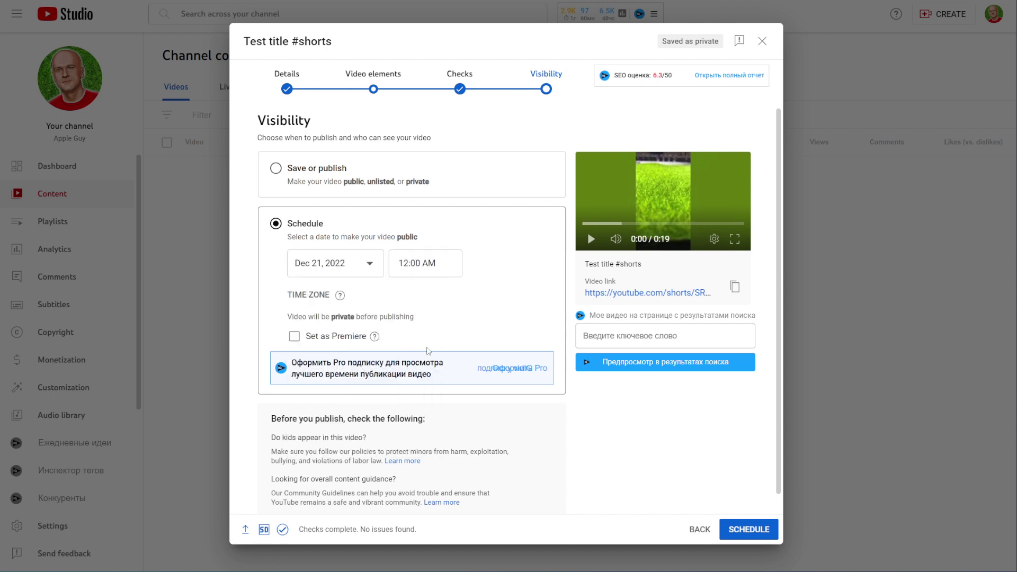
left_click(442, 265)
scroll(423, 364, "down", 15)
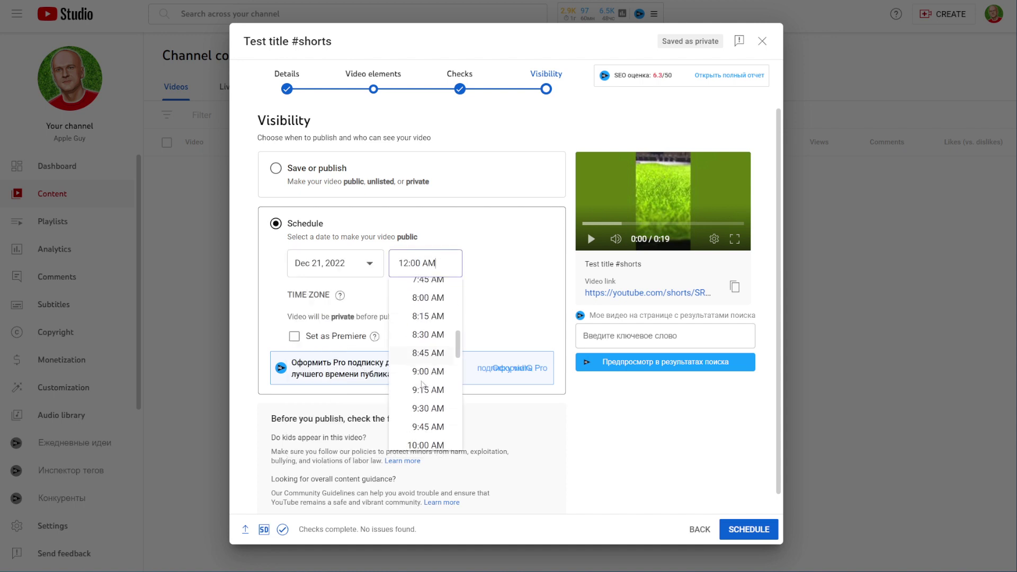
left_click(423, 361)
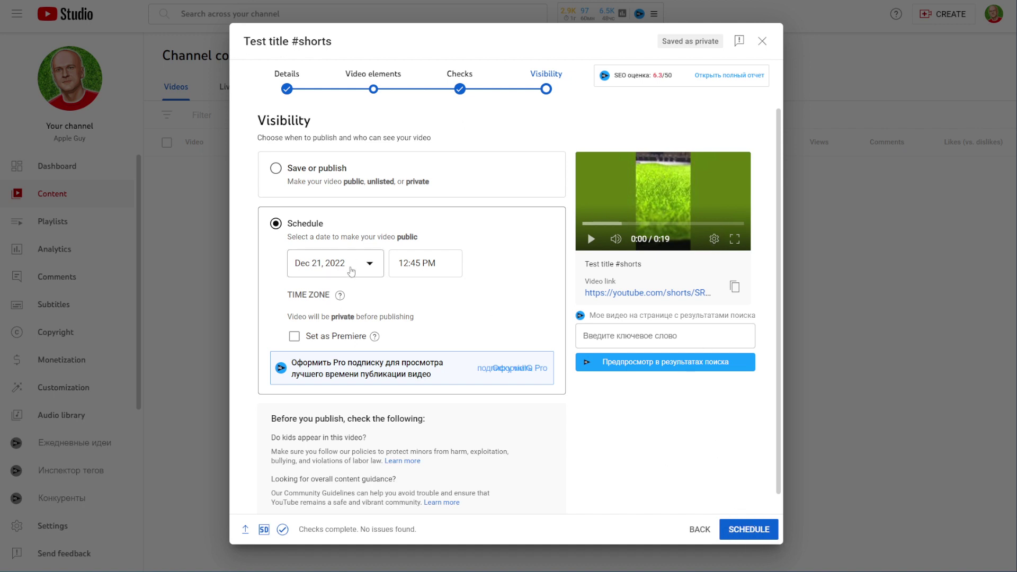
left_click(275, 169)
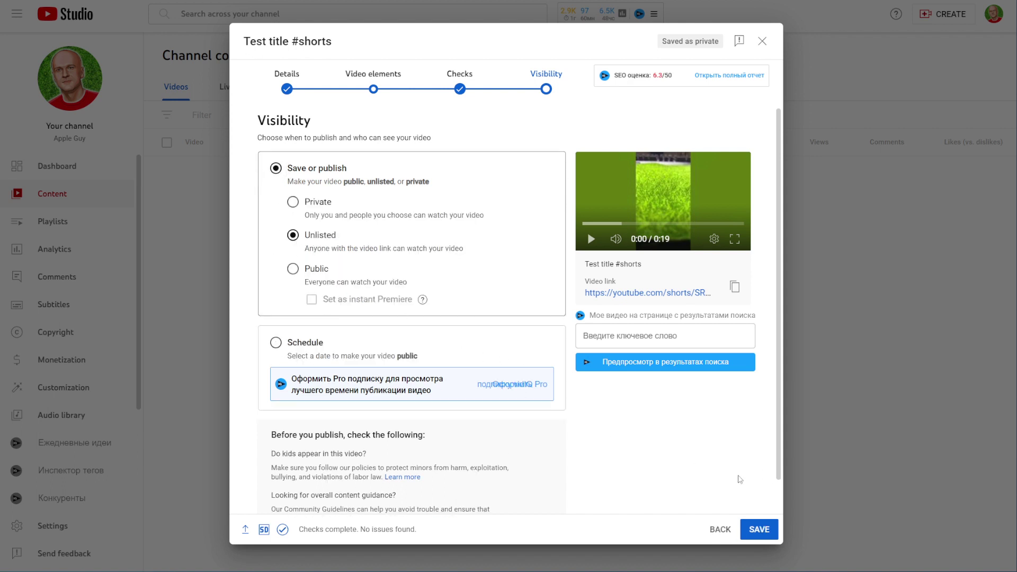
left_click(759, 531)
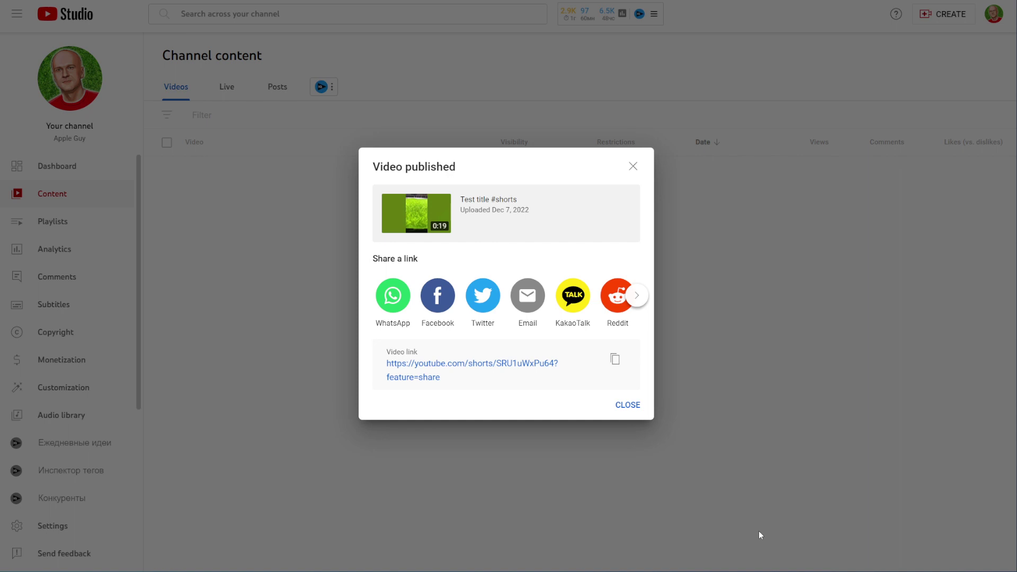
Close the Video published dialog to return to the Channel content list.
left_click(629, 406)
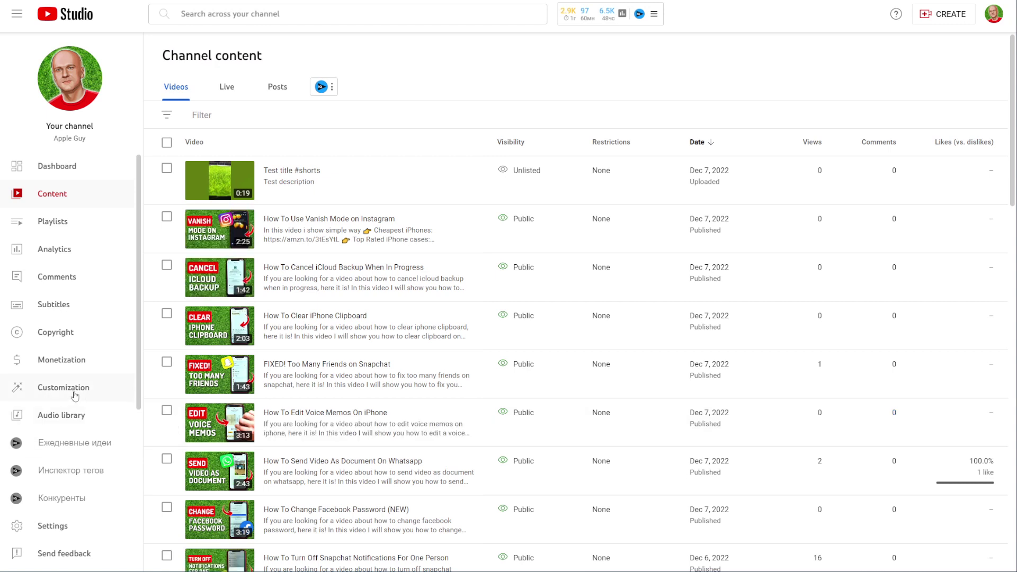
Open channel Customization and zoom the page out to see all layout sections.
left_click(45, 390)
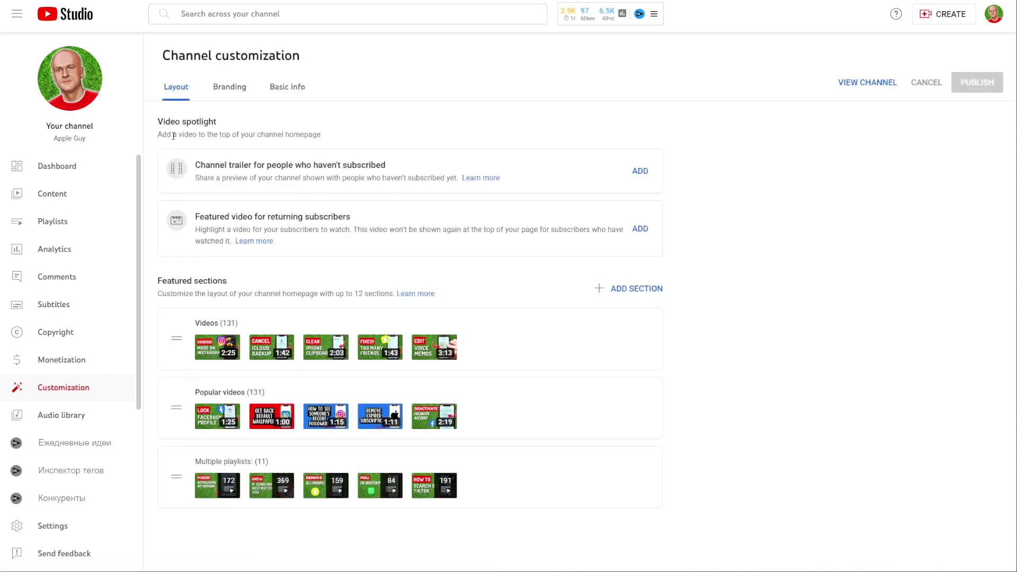
scroll(168, 132, "up", 5)
scroll(342, 291, "down", 5)
scroll(343, 291, "down", 2)
scroll(342, 291, "down", 1)
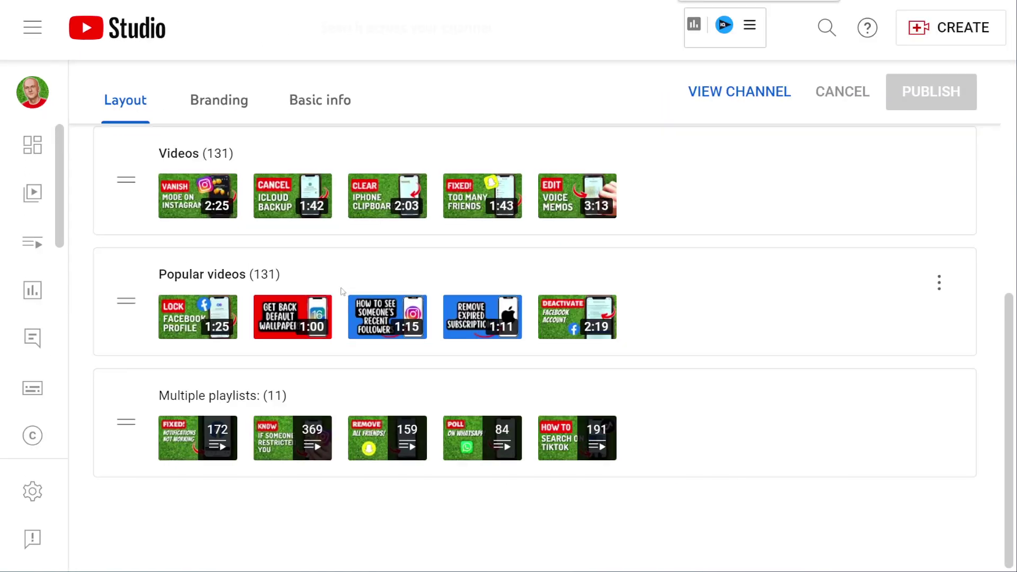
scroll(343, 291, "up", 3)
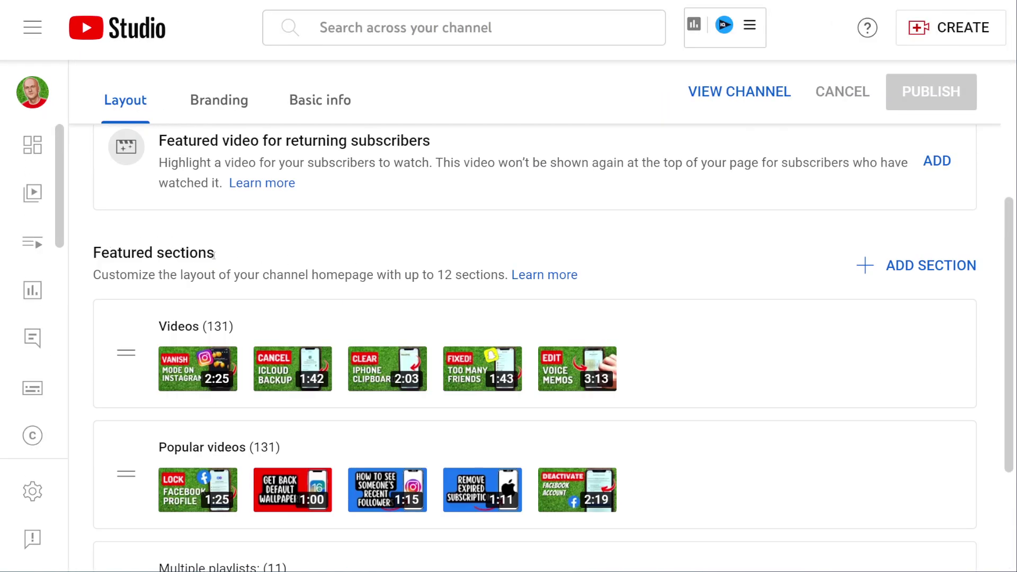
key("ctrl+minus")
key("ctrl+minus")
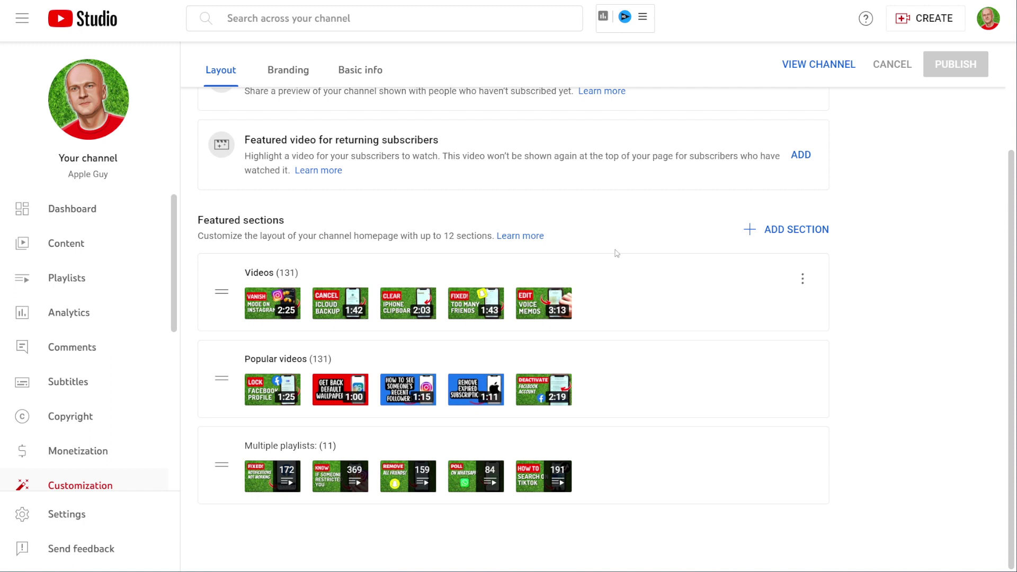
Add a Short videos section and drag it to the top of the featured sections.
left_click(777, 235)
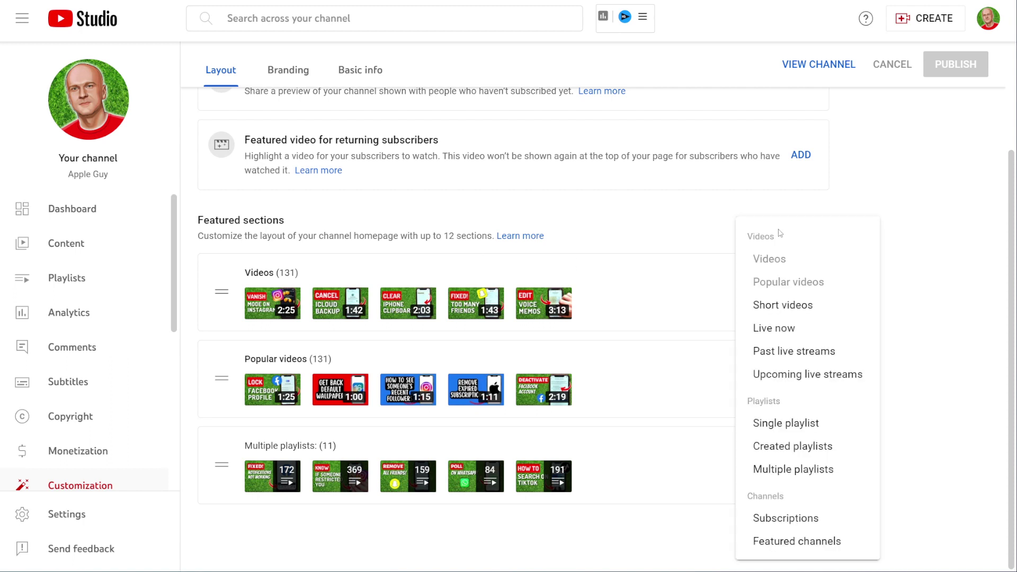
left_click(773, 306)
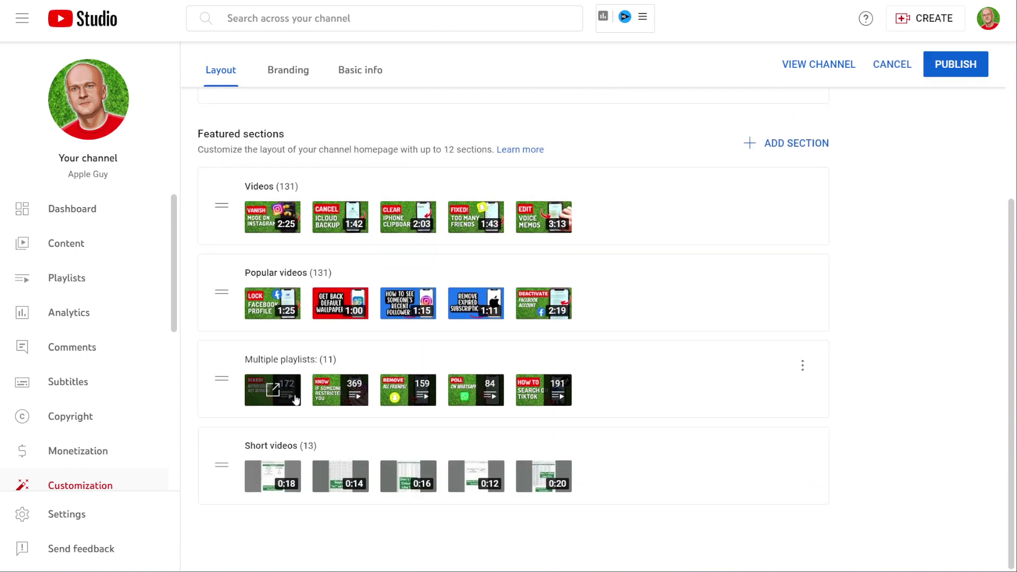
left_click_drag(221, 466, 218, 343)
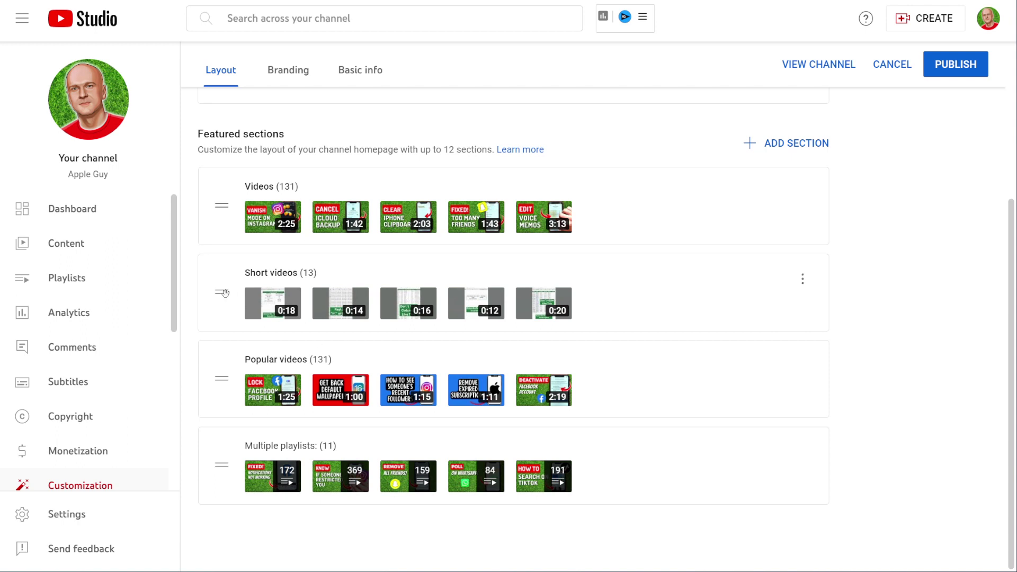
left_click_drag(222, 293, 228, 177)
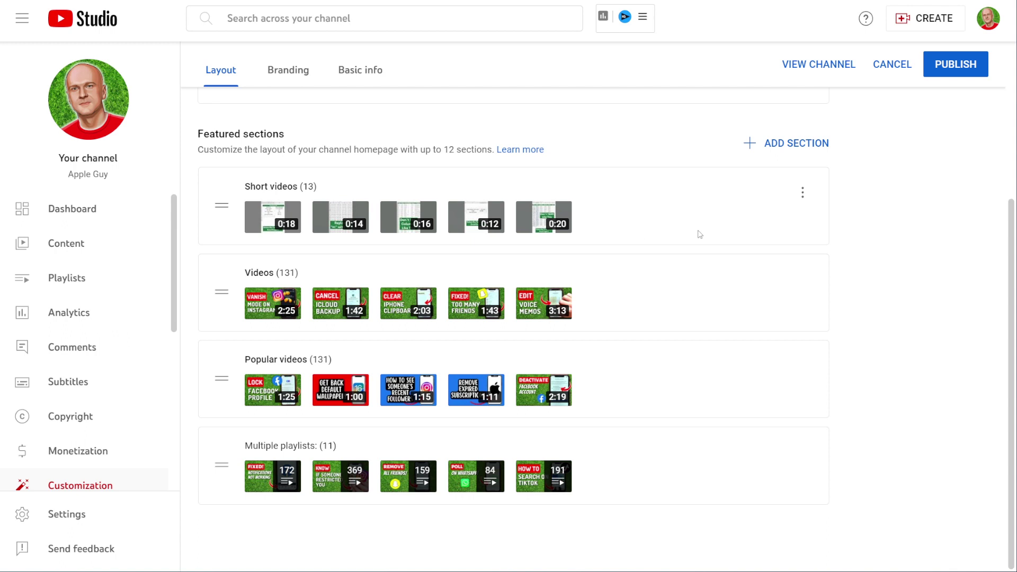
Publish the new layout and review the channel homepage at different browser zoom levels.
left_click(943, 73)
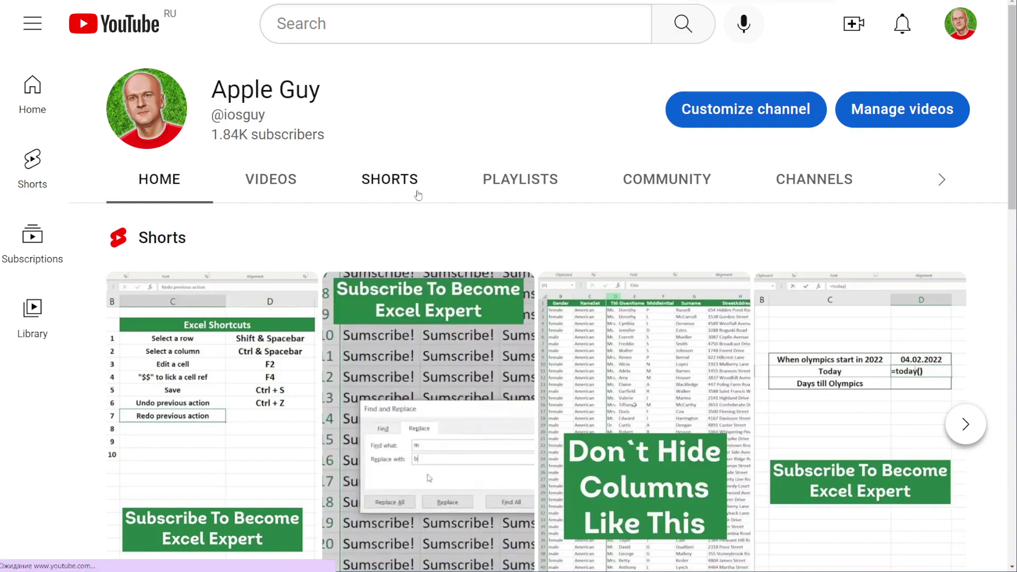
key("ctrl+minus")
key("ctrl+minus")
key("ctrl+minus")
key("ctrl+minus")
key("ctrl+minus")
key("ctrl+minus")
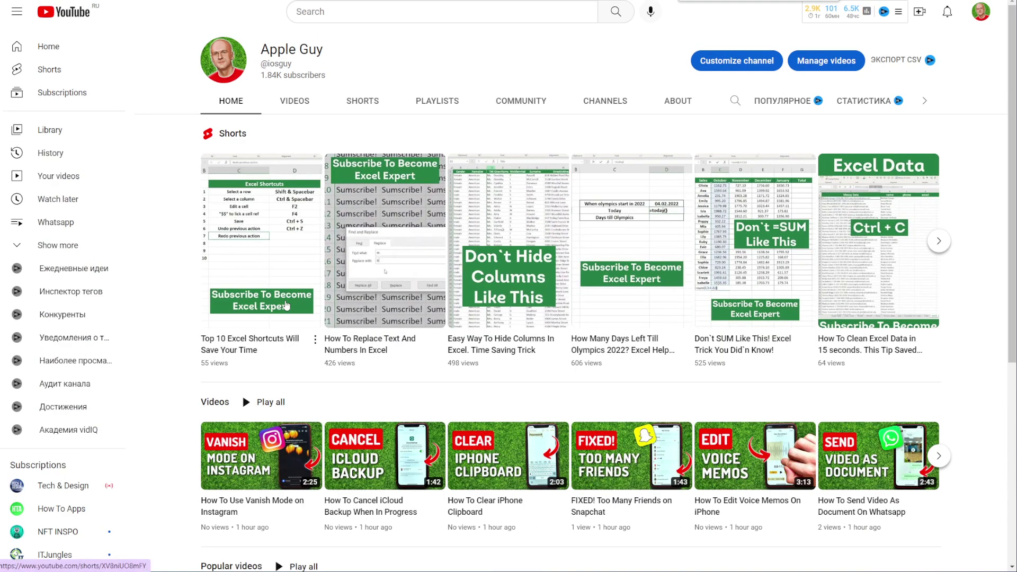
key("ctrl+plus")
key("ctrl+plus")
key("ctrl+plus")
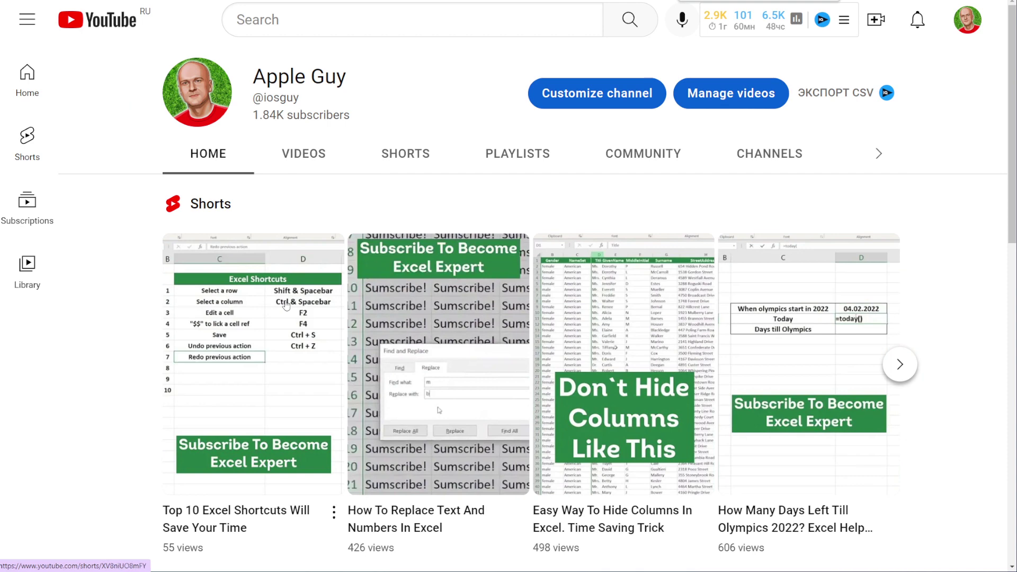